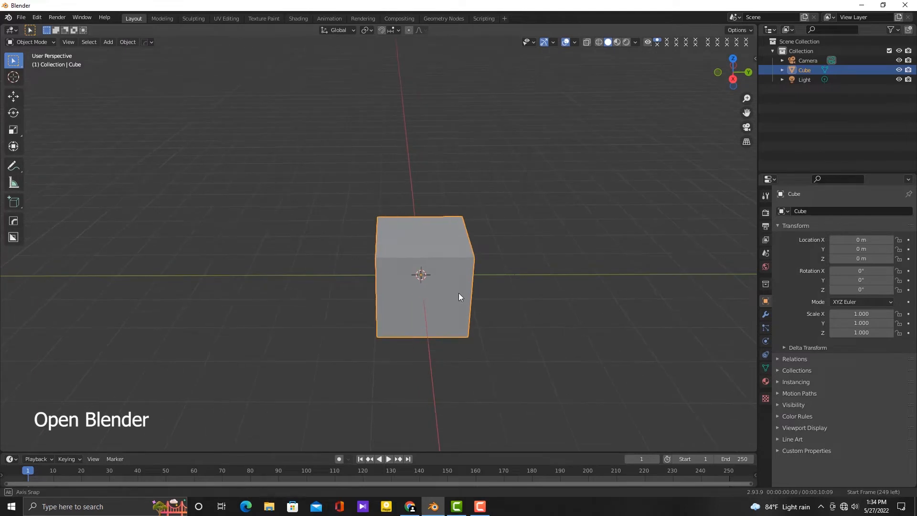
Delete the default cube from the scene
right_click(432, 245)
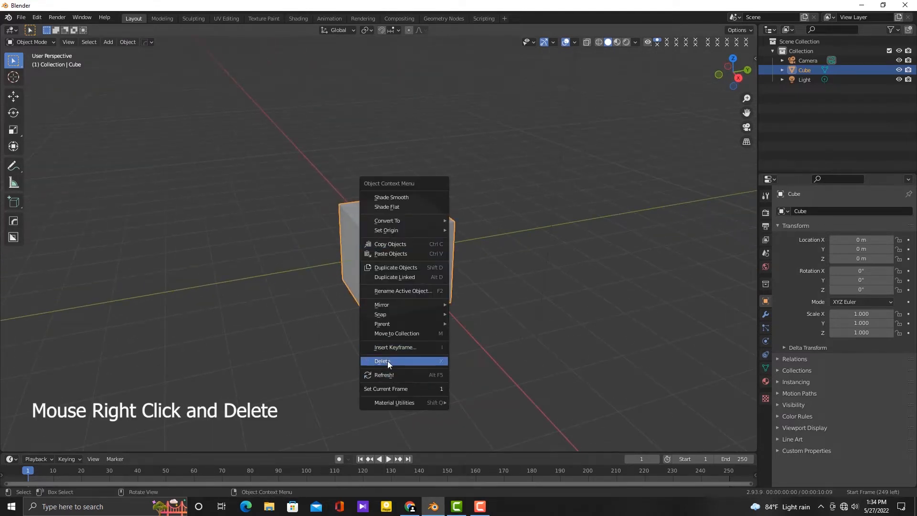
click(388, 362)
middle_drag(387, 360, 422, 261)
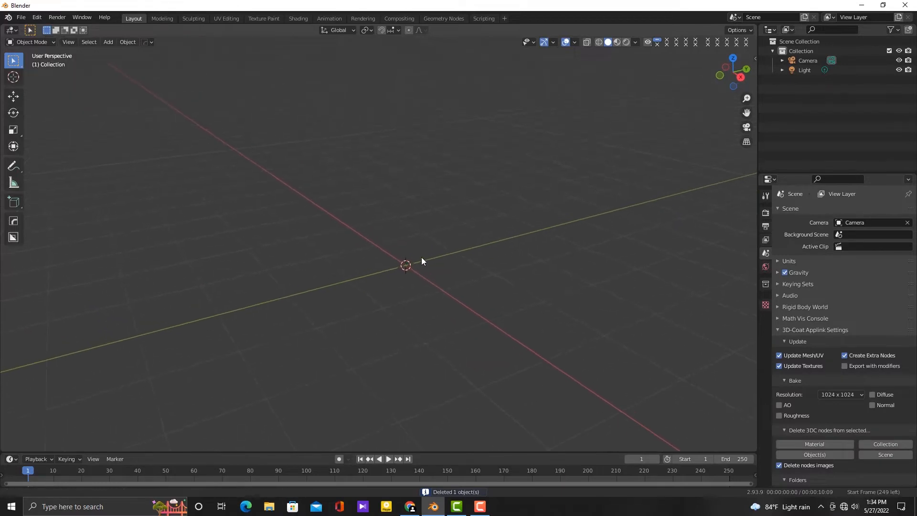
Add a new cube mesh at the world origin
key(shift+a)
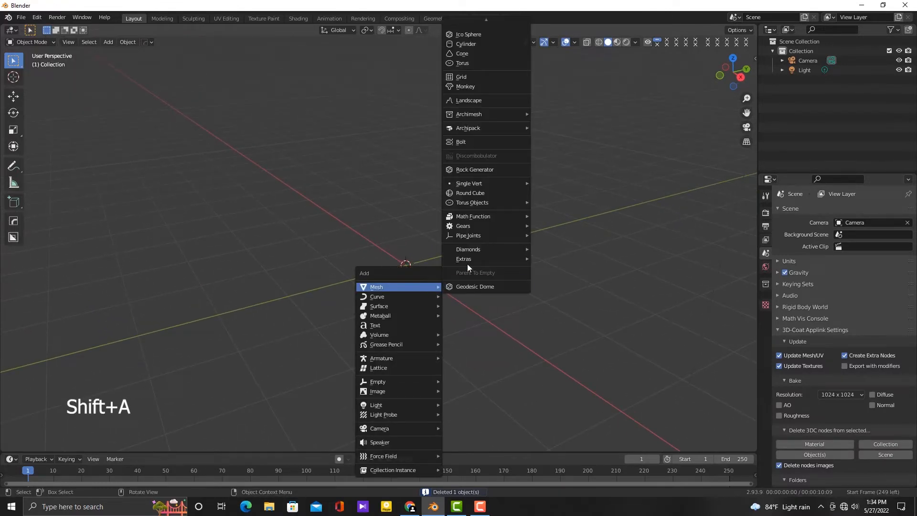
scroll(468, 33, up, 6)
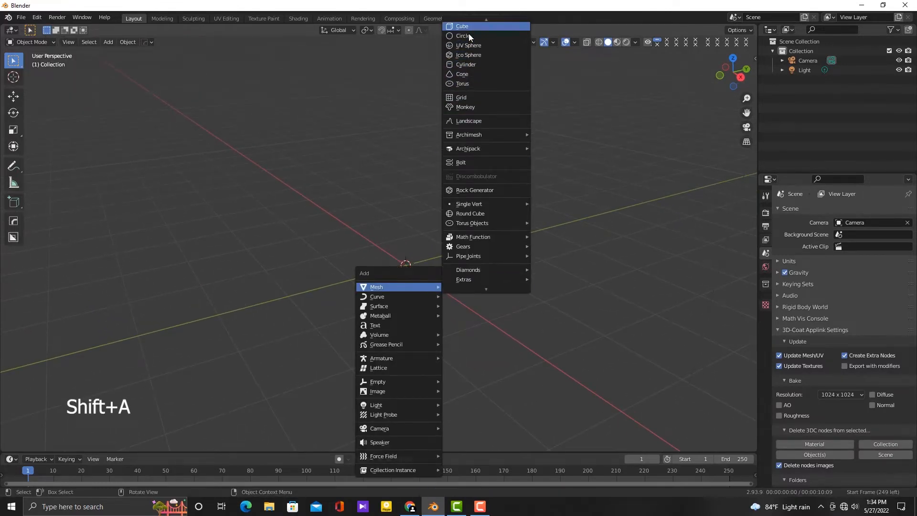
scroll(469, 23, up, 3)
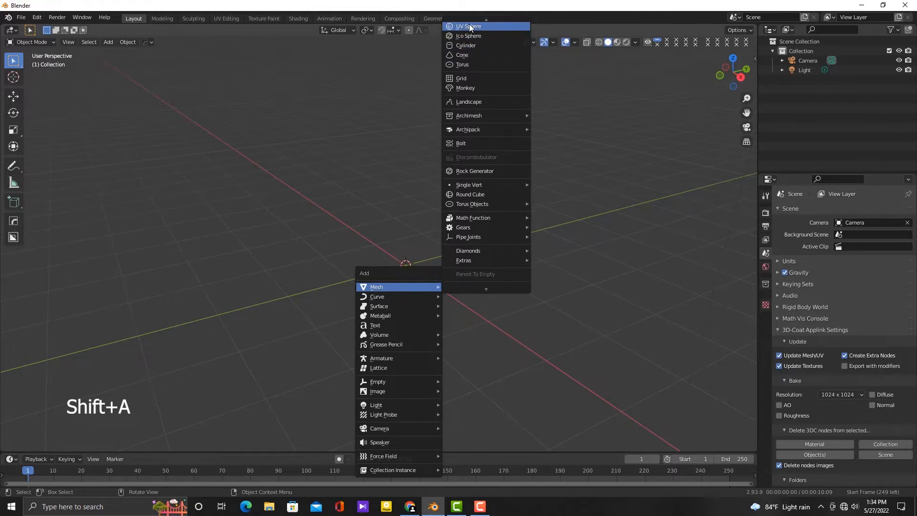
click(469, 26)
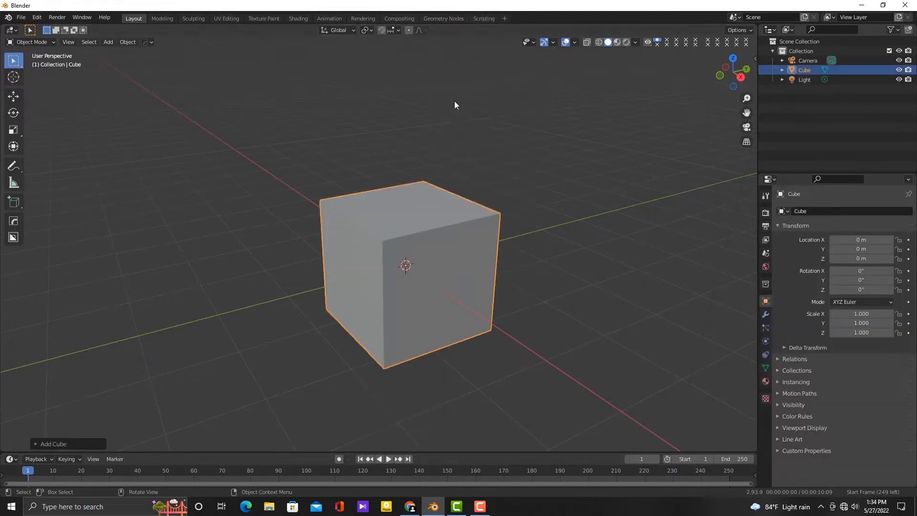
Scale the cube uniformly to about 0.641, then flatten it along Z to a scale of about 0.046
middle_drag(412, 301, 468, 243)
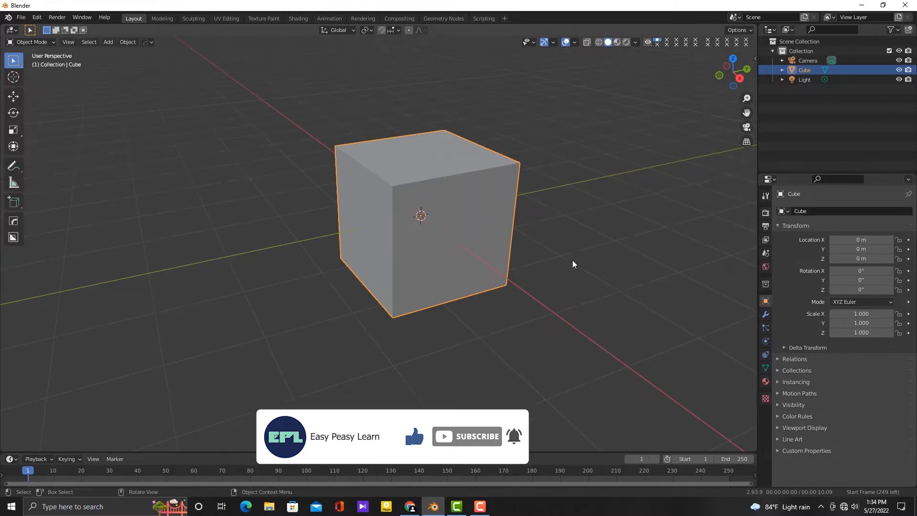
key(s)
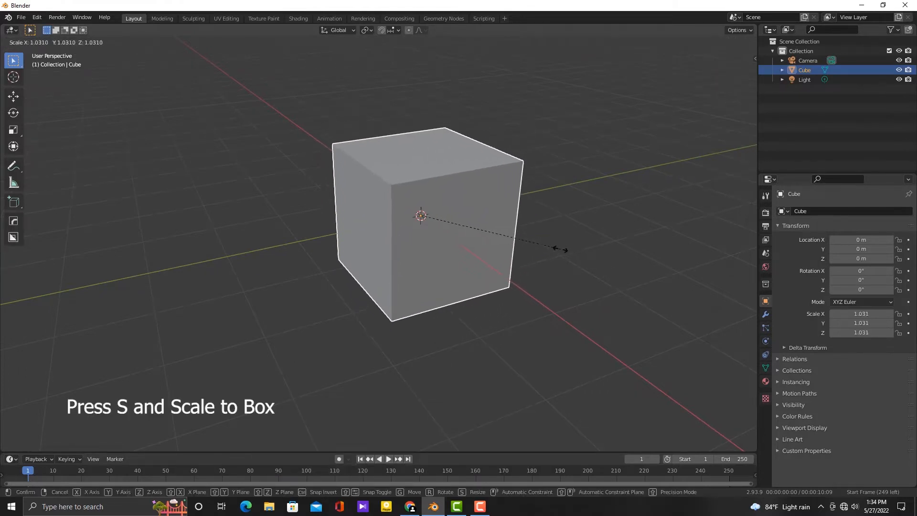
click(506, 242)
middle_drag(458, 256, 449, 208)
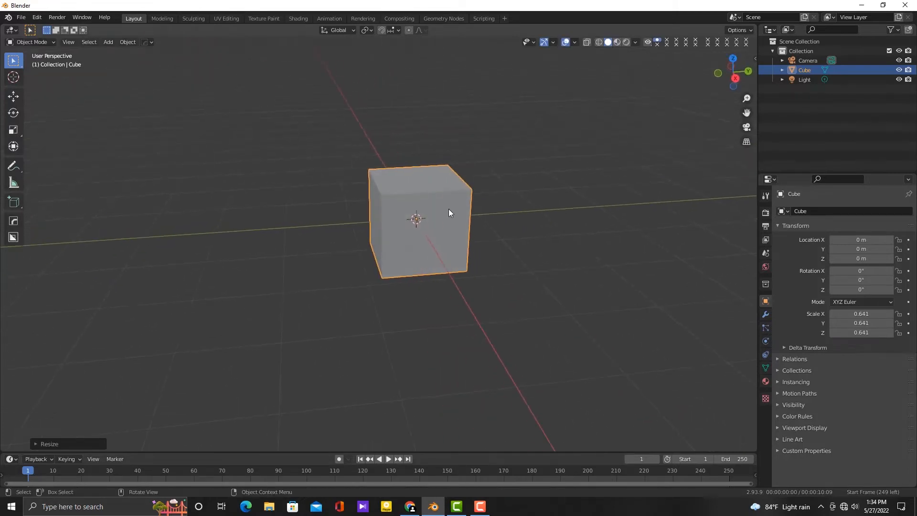
key(s)
key(z)
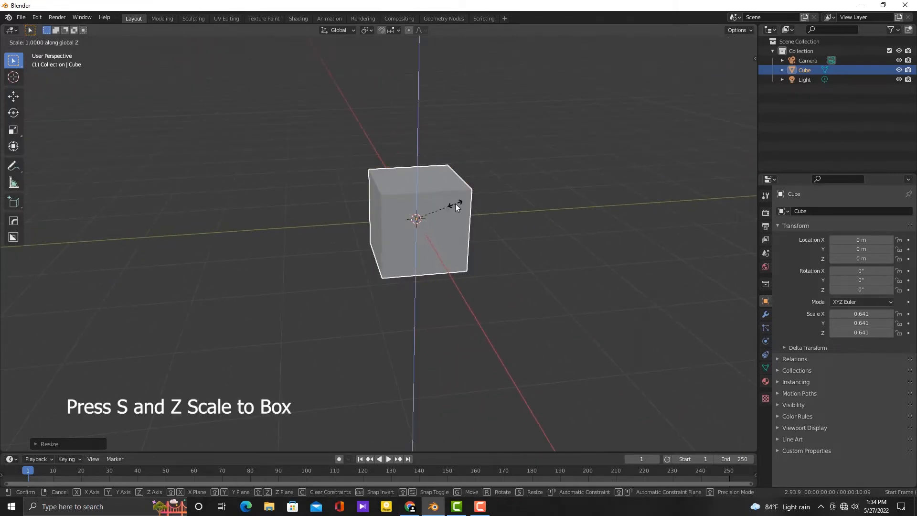
click(417, 219)
middle_drag(417, 252, 483, 252)
scroll(437, 211, up, 5)
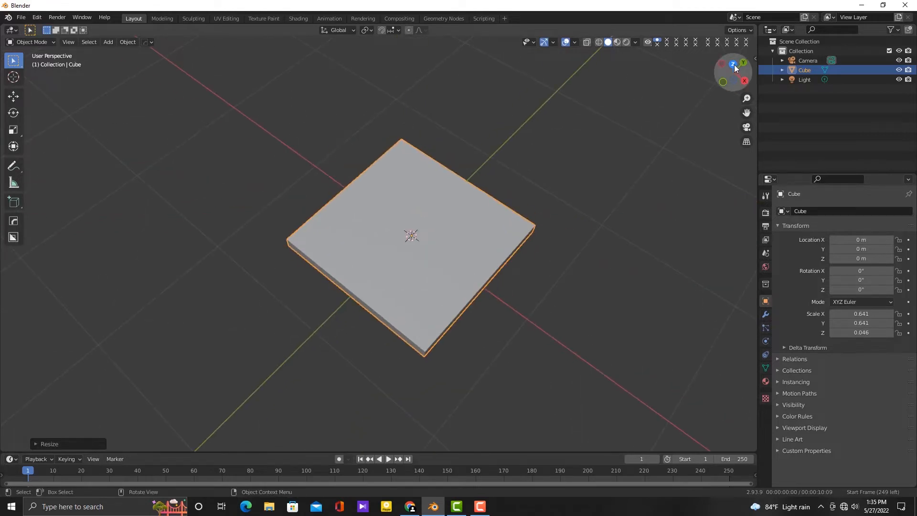
From the top view, scale the flat slab to about 1.0 along X and about 0.564 along Y
key(KP_7)
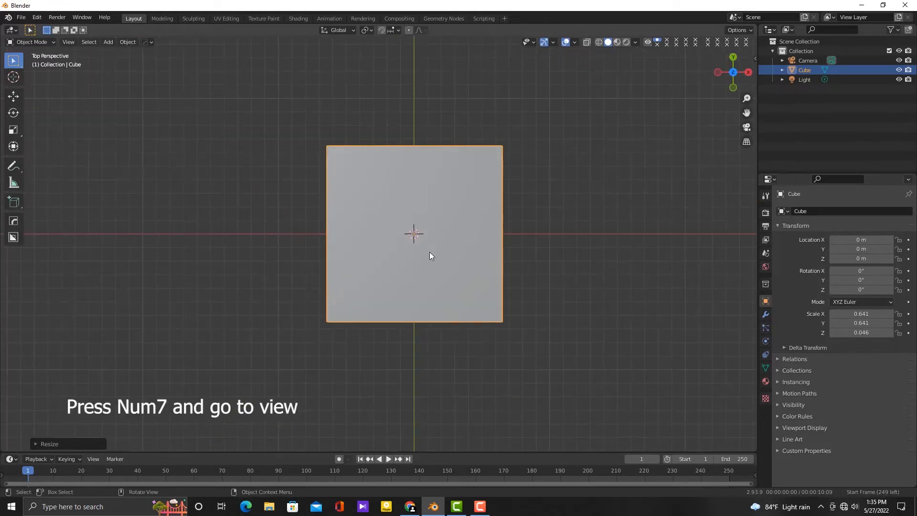
shift+middle_drag(502, 255, 483, 260)
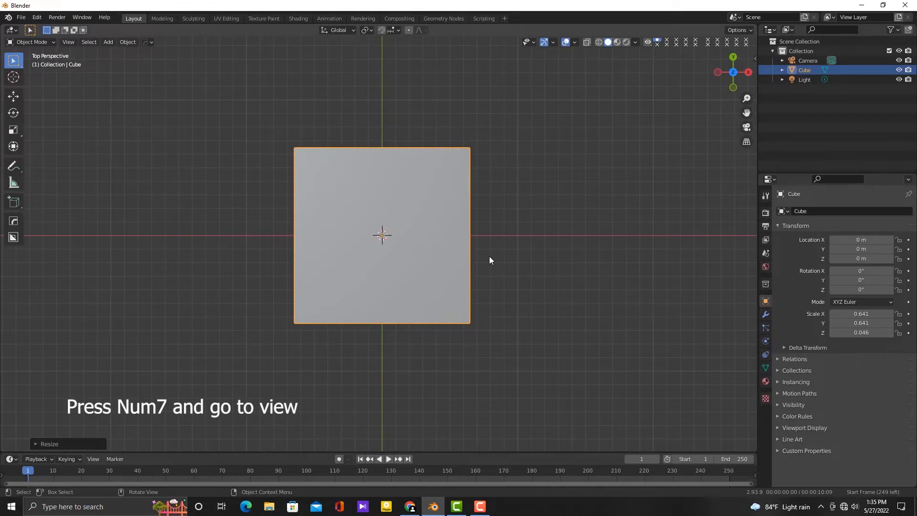
key(s)
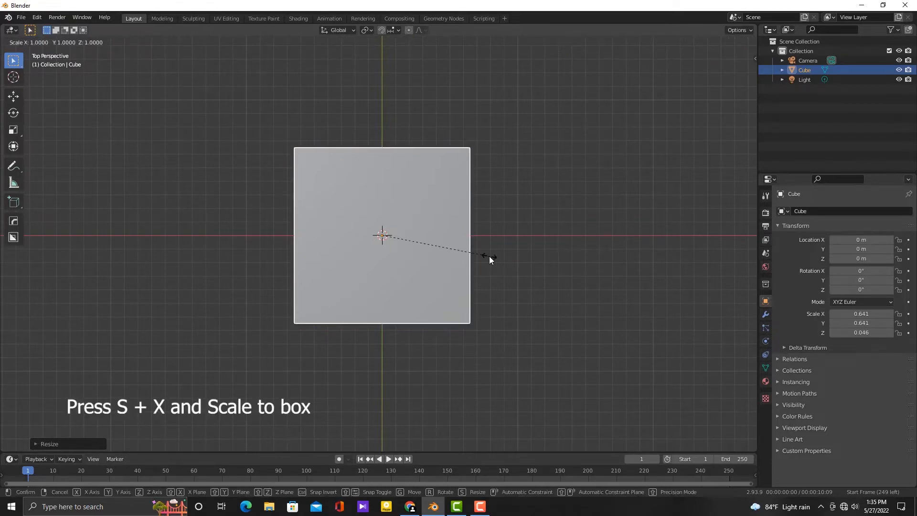
key(x)
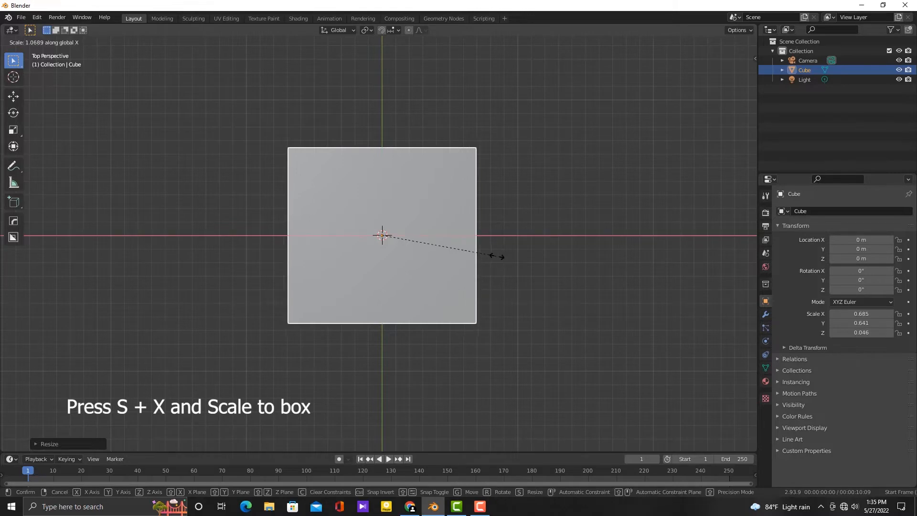
click(552, 256)
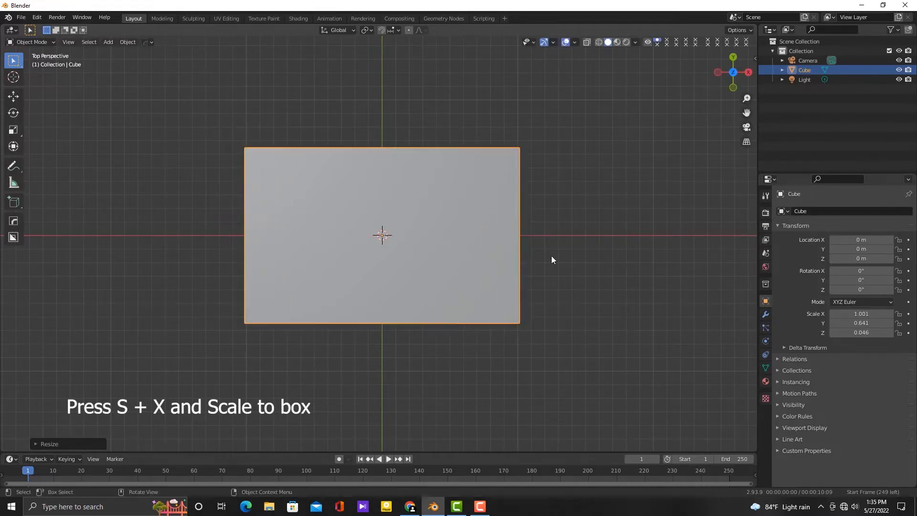
key(s)
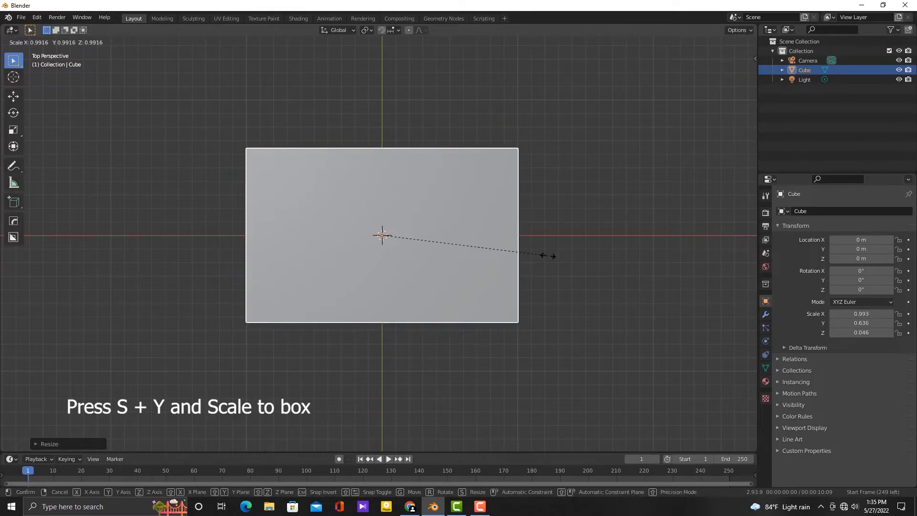
key(y)
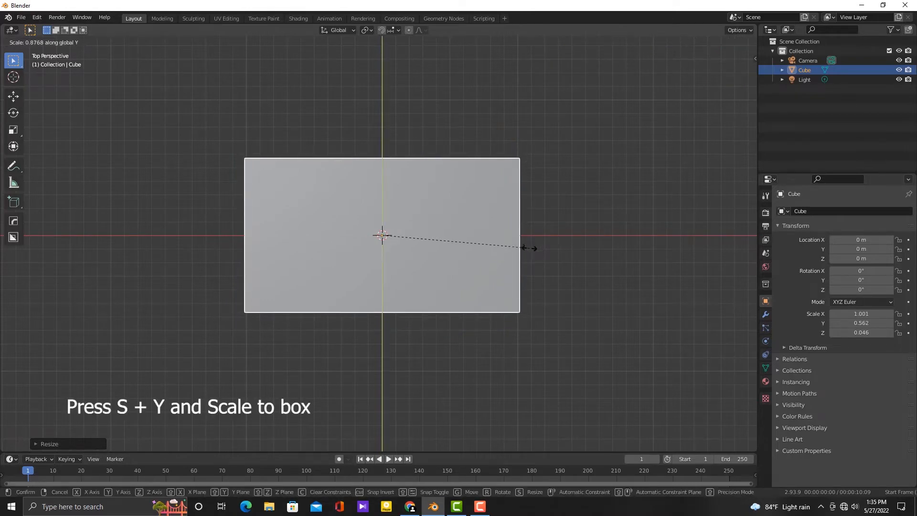
click(528, 252)
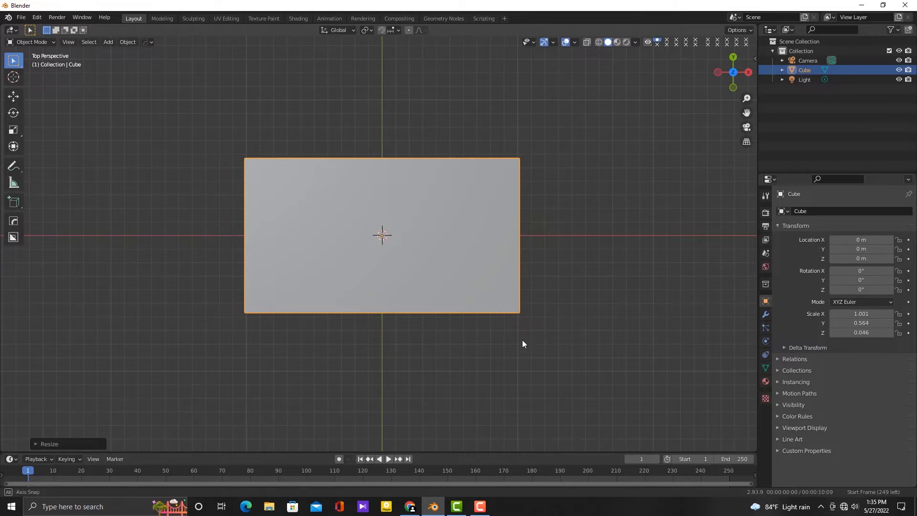
Raise the rectangular slab straight up along Z to a height of about 1.235 m
middle_drag(522, 342, 411, 239)
scroll(411, 239, up, 1)
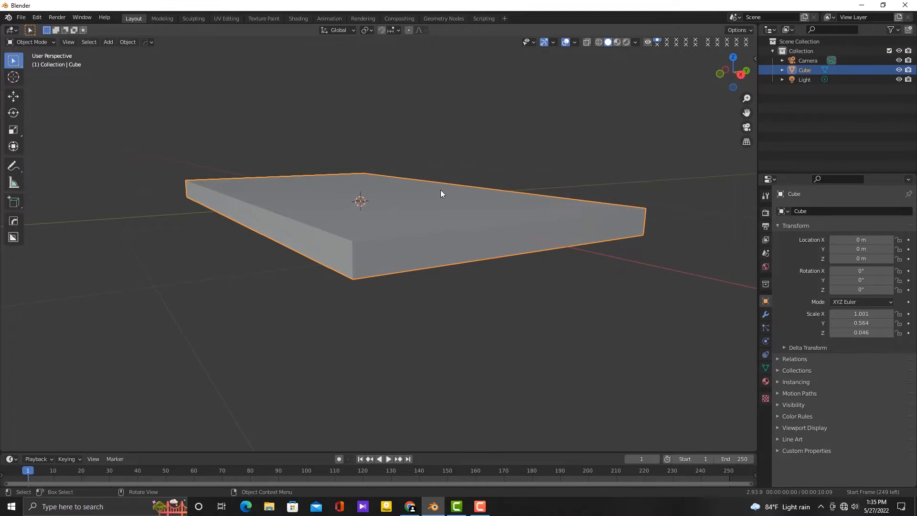
middle_drag(440, 188, 420, 239)
scroll(350, 241, down, 2)
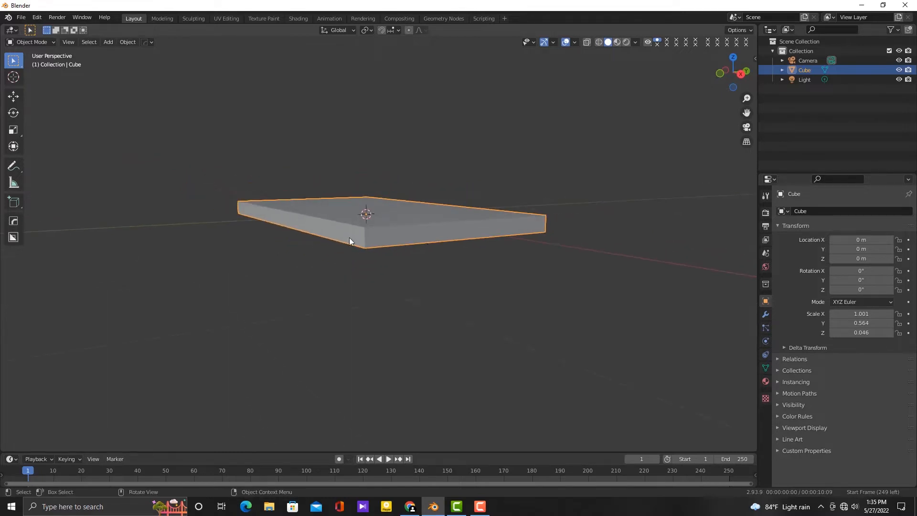
click(19, 98)
scroll(313, 266, down, 2)
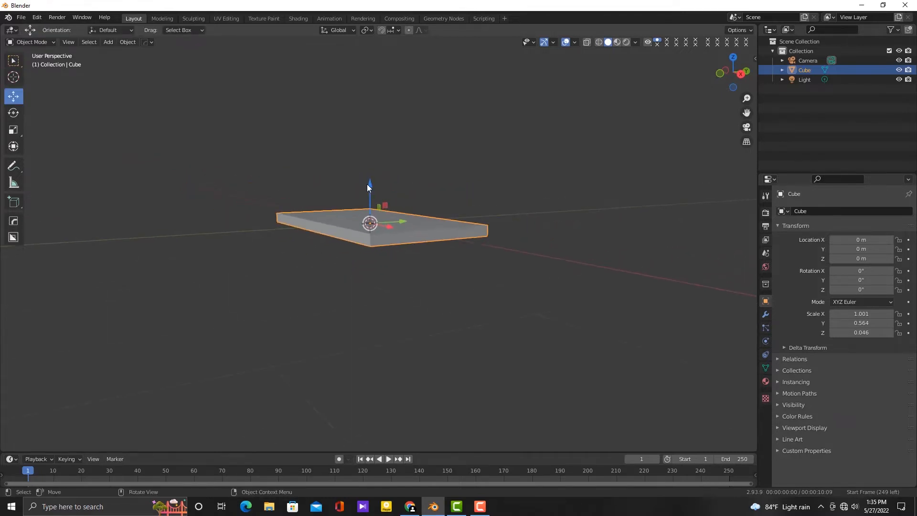
drag(368, 186, 390, 52)
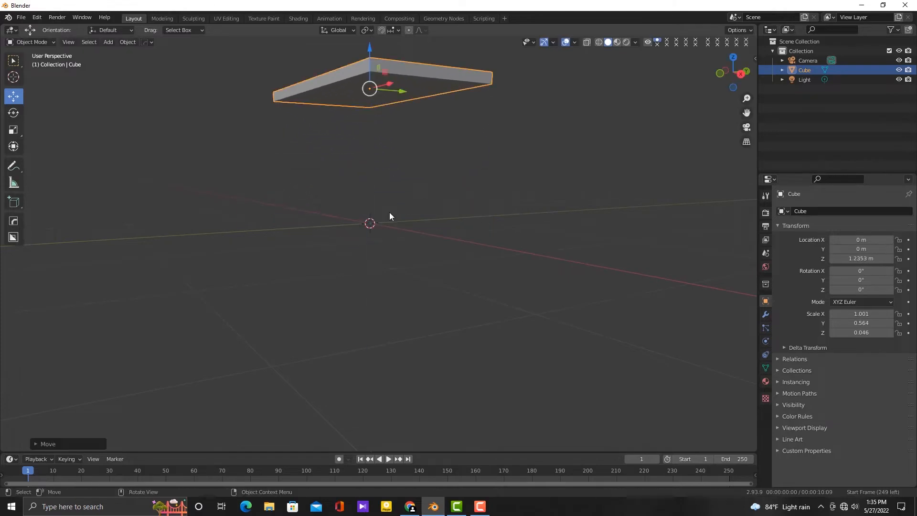
Add a second cube at the world origin and scale it down uniformly to about 0.112
middle_drag(390, 216, 337, 164)
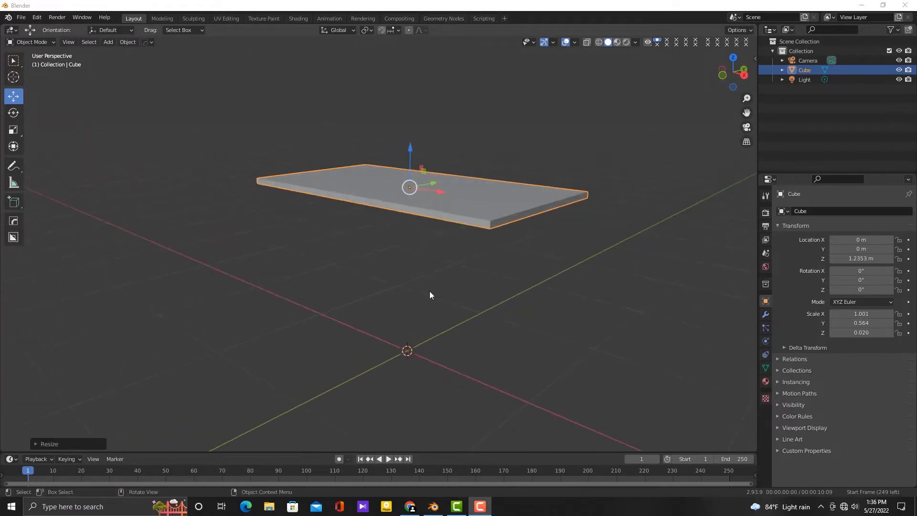
middle_drag(429, 291, 329, 324)
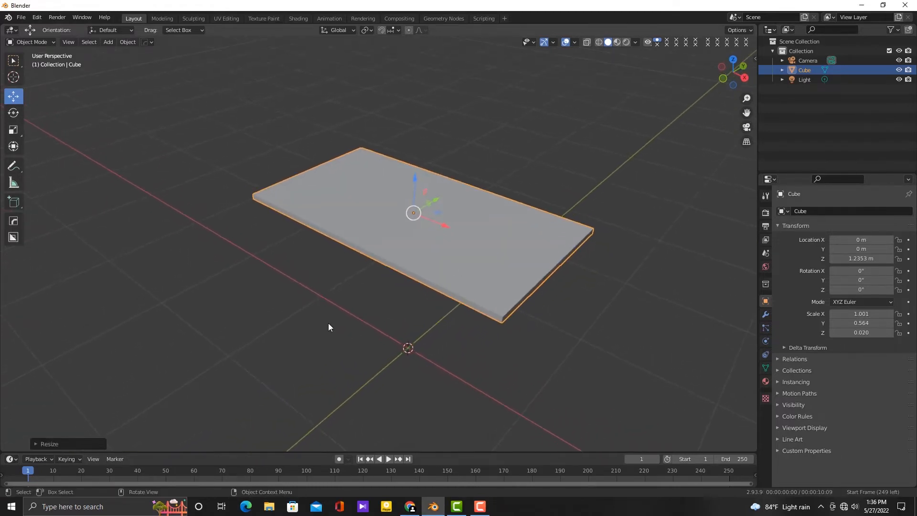
key(shift+a)
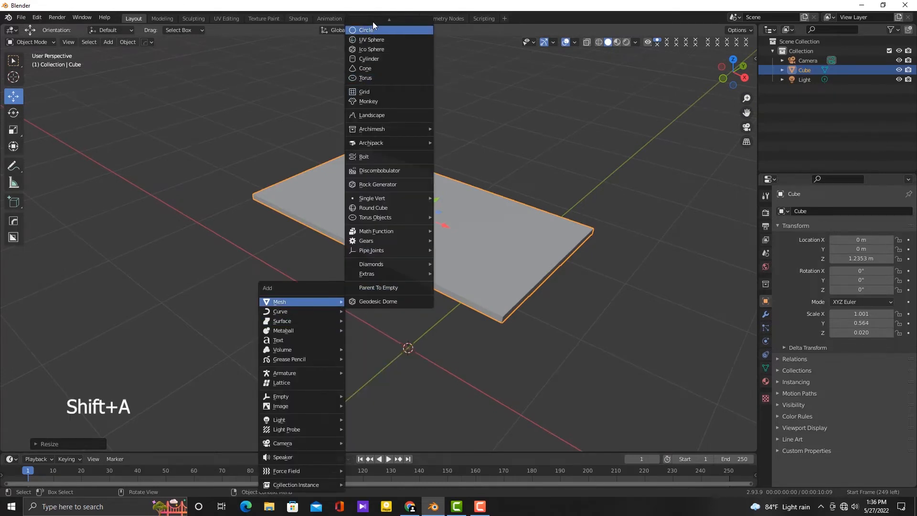
click(368, 33)
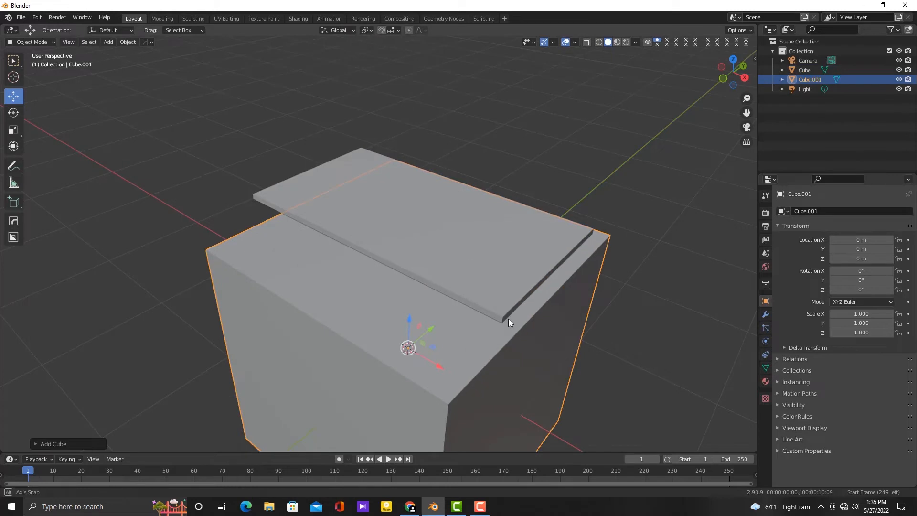
middle_drag(509, 319, 489, 322)
scroll(498, 303, down, 2)
scroll(574, 297, down, 2)
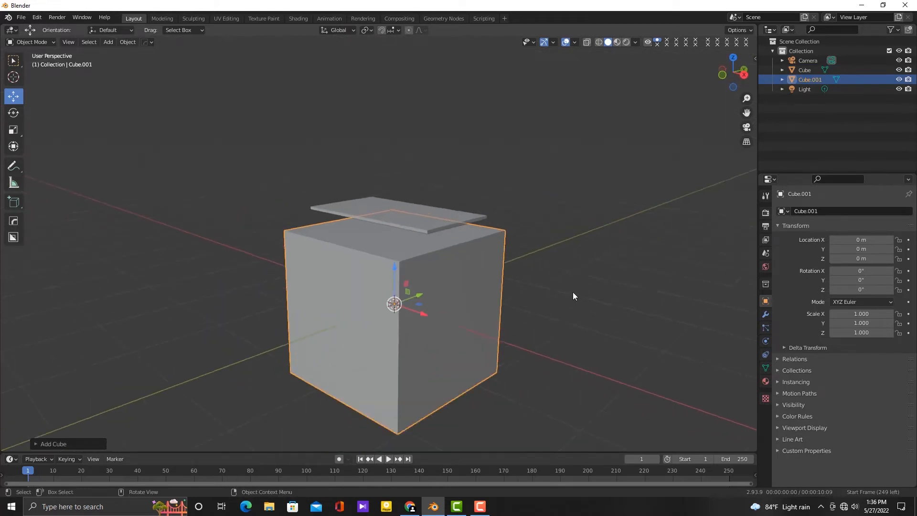
key(s)
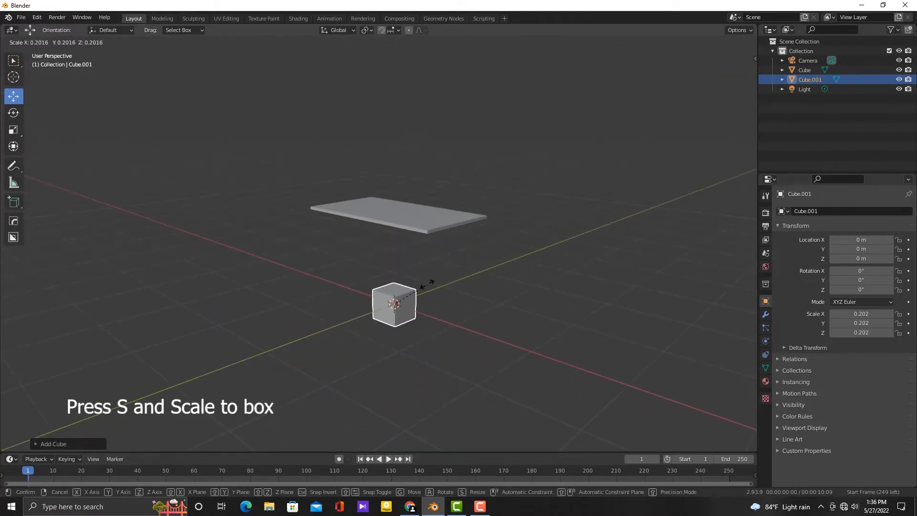
click(408, 288)
Move the small cube to the slab's front corner, at about X 0.863 m, Y -0.394 m and Z 1.11 m
middle_drag(407, 288, 424, 327)
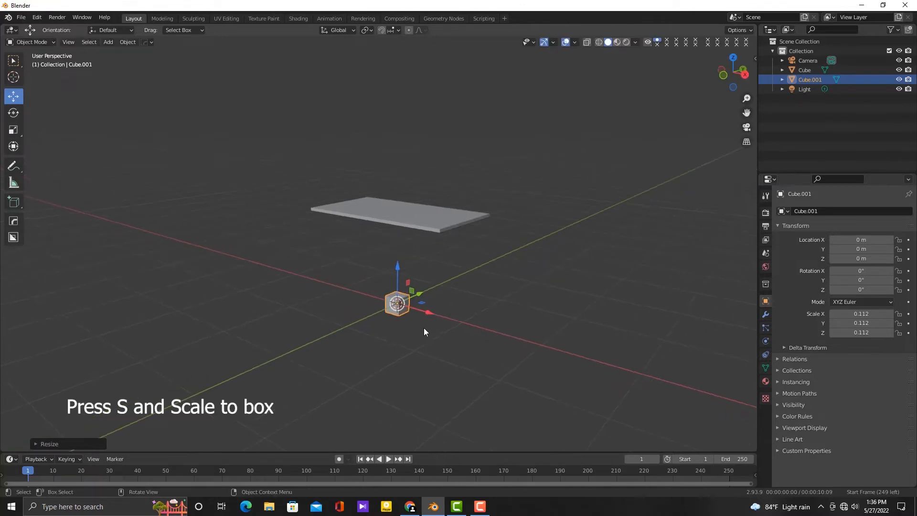
drag(398, 266, 410, 178)
scroll(435, 263, up, 3)
middle_drag(447, 261, 463, 283)
drag(463, 288, 623, 363)
middle_drag(622, 364, 407, 355)
drag(393, 347, 321, 347)
middle_drag(321, 346, 533, 339)
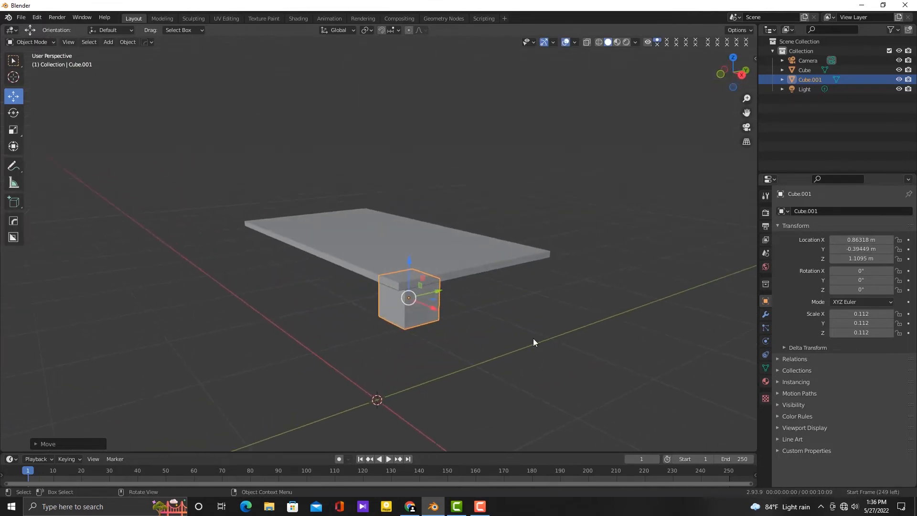
Shrink the corner cube uniformly to about 0.065 and raise it to about Z 1.182 m, against the slab's underside
key(s)
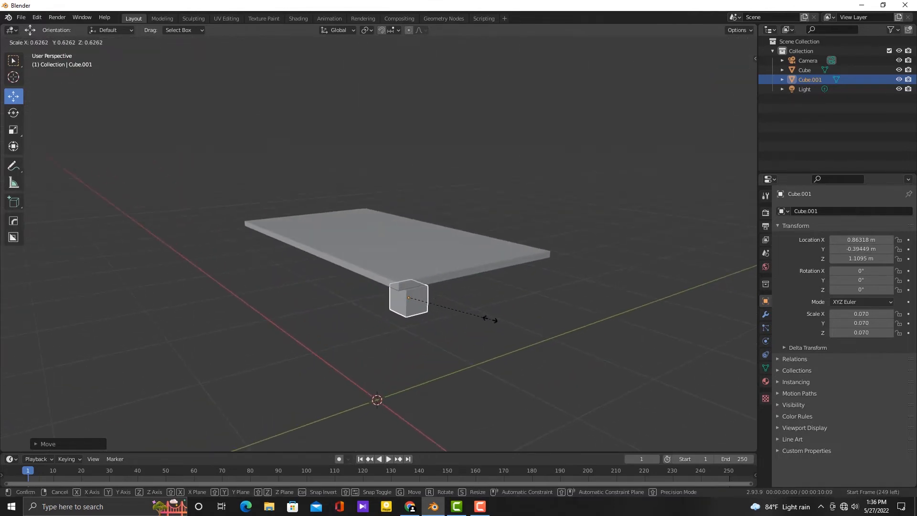
click(483, 317)
drag(410, 260, 410, 245)
Enter Edit Mode on the small corner cube with the slab's underside in view
middle_drag(436, 352, 459, 373)
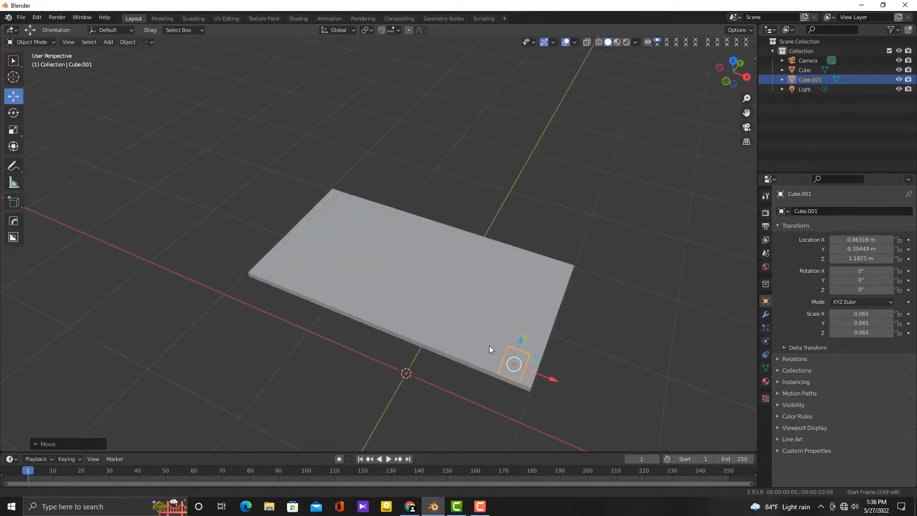
middle_drag(489, 346, 477, 329)
click(44, 42)
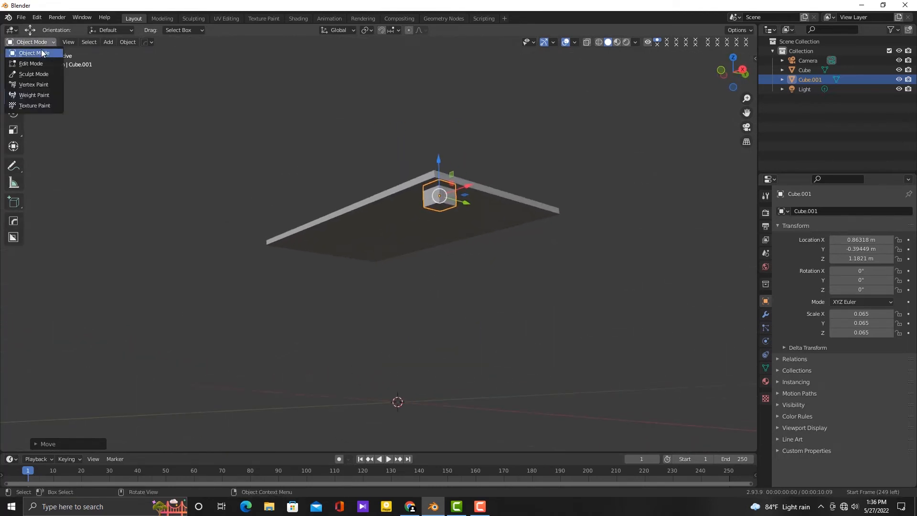
click(37, 64)
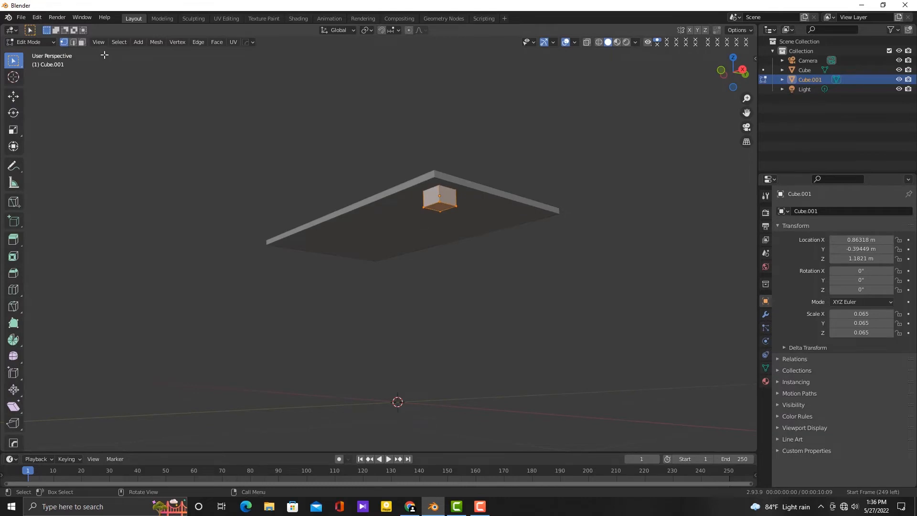
Move the small cube's bottom face straight down about 0.61 m in the right orthographic view to form a leg
middle_drag(449, 267, 430, 189)
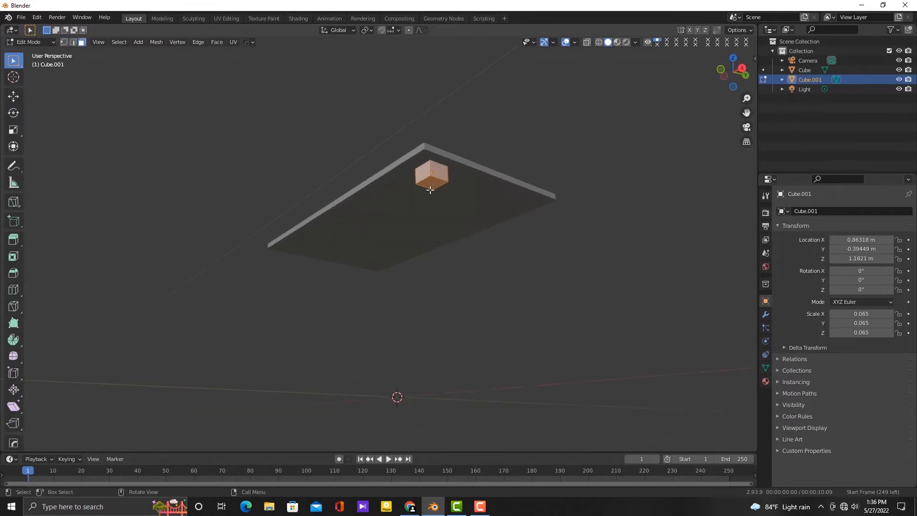
middle_drag(460, 230, 473, 286)
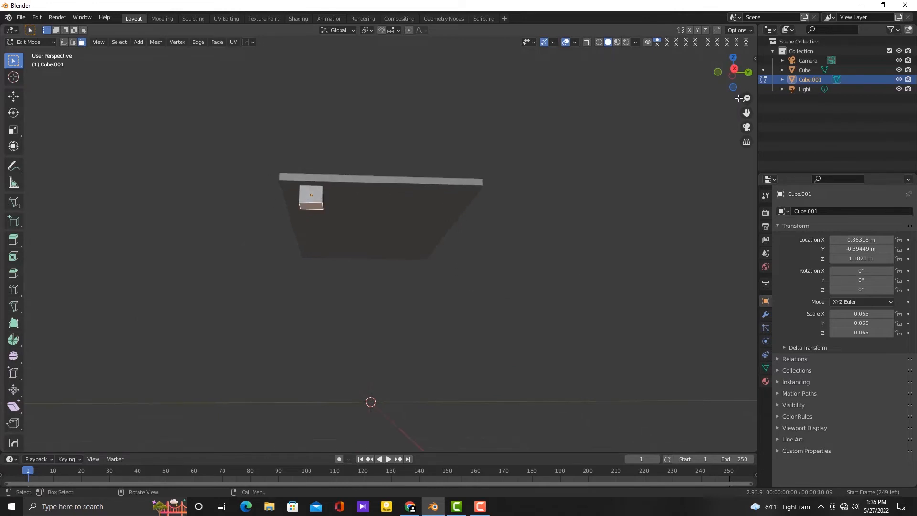
click(735, 70)
scroll(307, 272, up, 2)
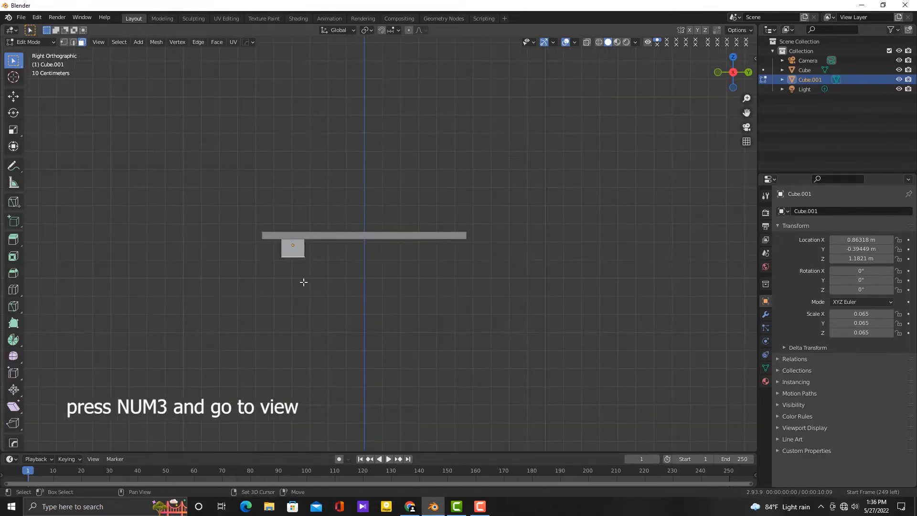
shift+middle_drag(303, 283, 325, 245)
click(13, 97)
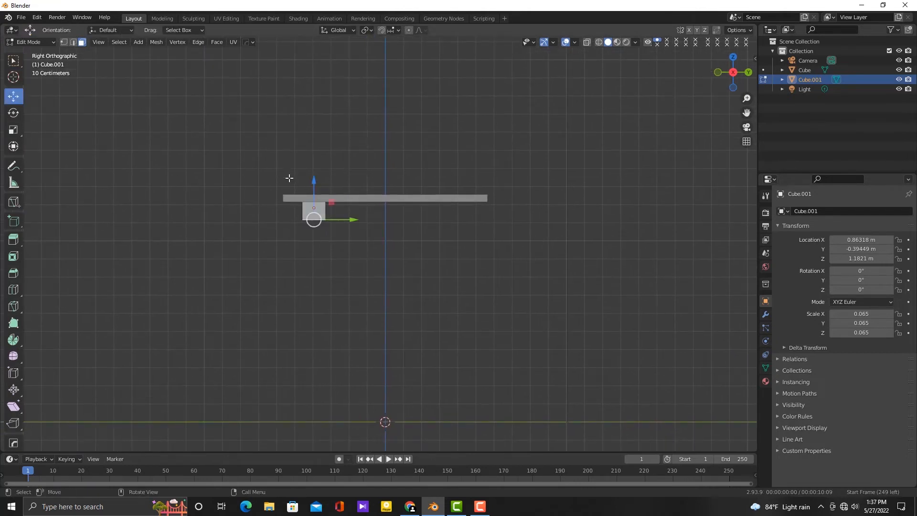
drag(313, 182, 316, 285)
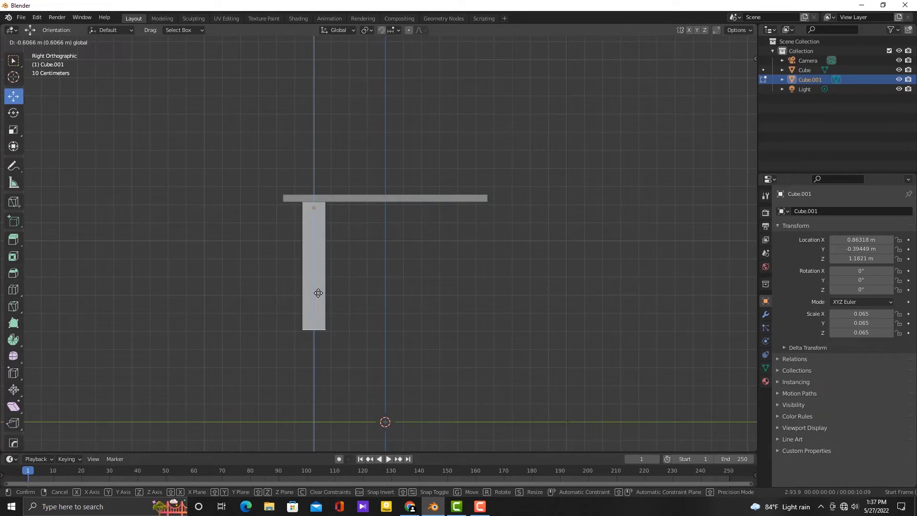
drag(318, 294, 318, 294)
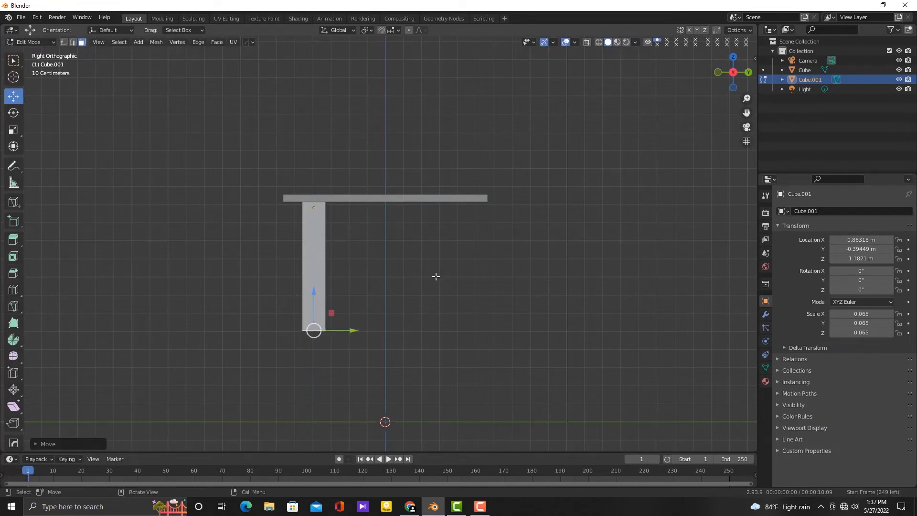
scroll(436, 276, down, 1)
click(13, 61)
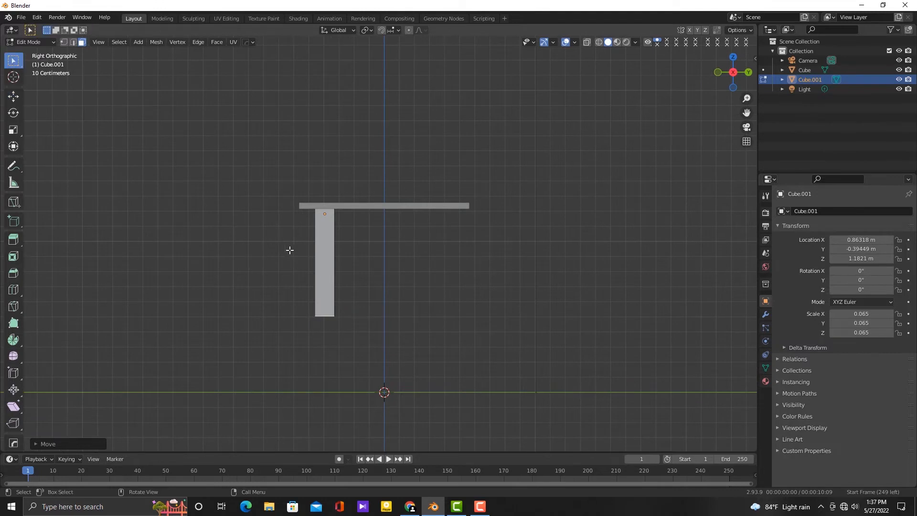
Return to Object Mode and shift the leg in top view to about Y -0.422 m
middle_drag(290, 250, 363, 306)
click(32, 42)
click(35, 54)
click(733, 64)
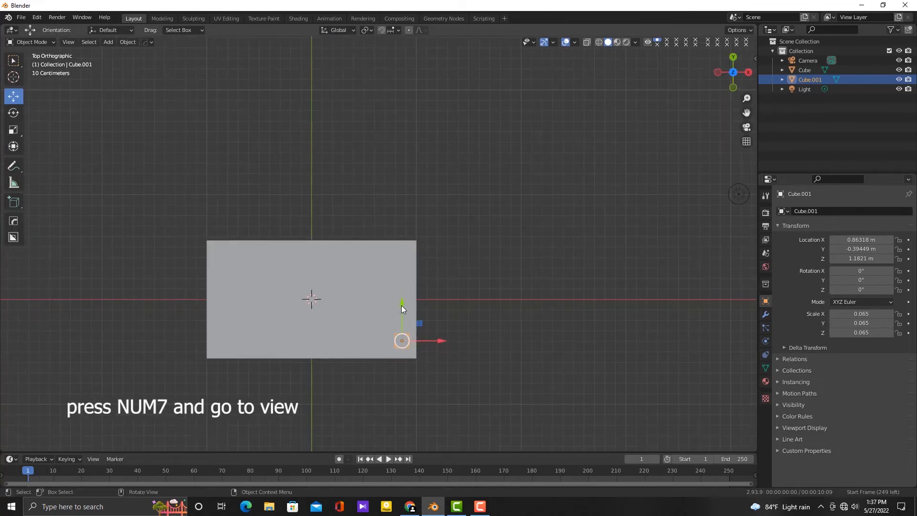
drag(402, 306, 401, 310)
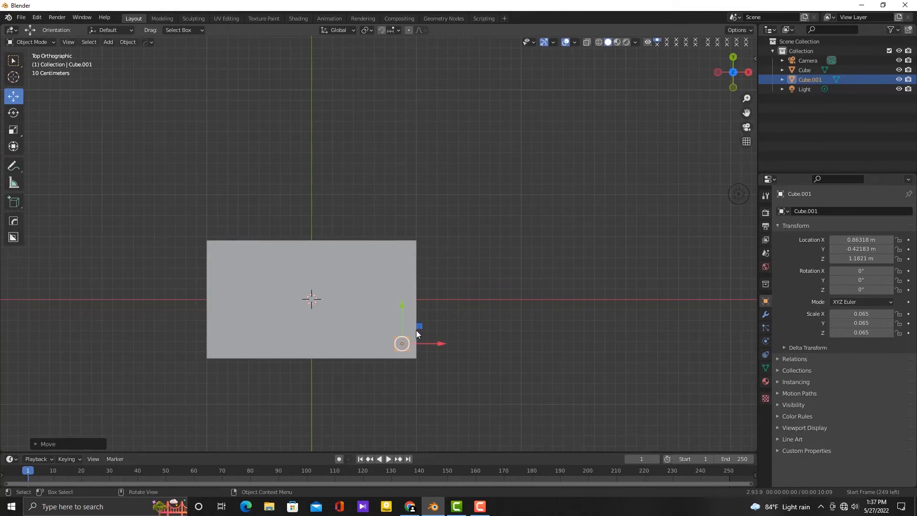
Duplicate the leg and move the copy along Y to about 0.421 m, beneath the adjacent corner of the tabletop
key(shift+d)
key(y)
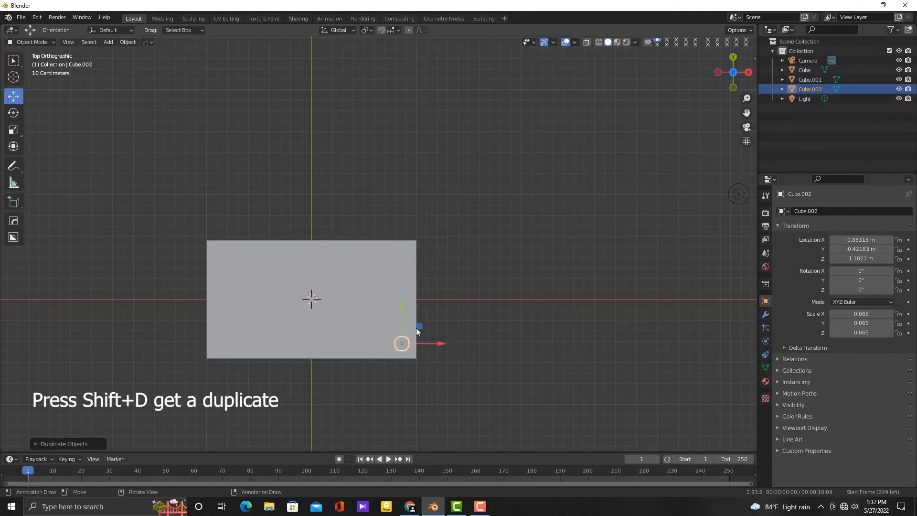
click(402, 213)
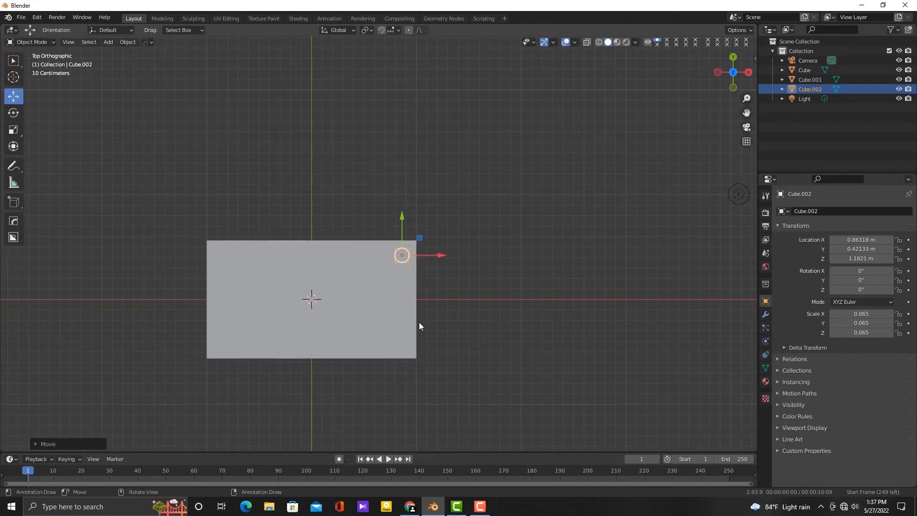
Select both legs in wireframe display, duplicate them along X to about -0.841 m, and restore solid shading
click(571, 115)
click(599, 43)
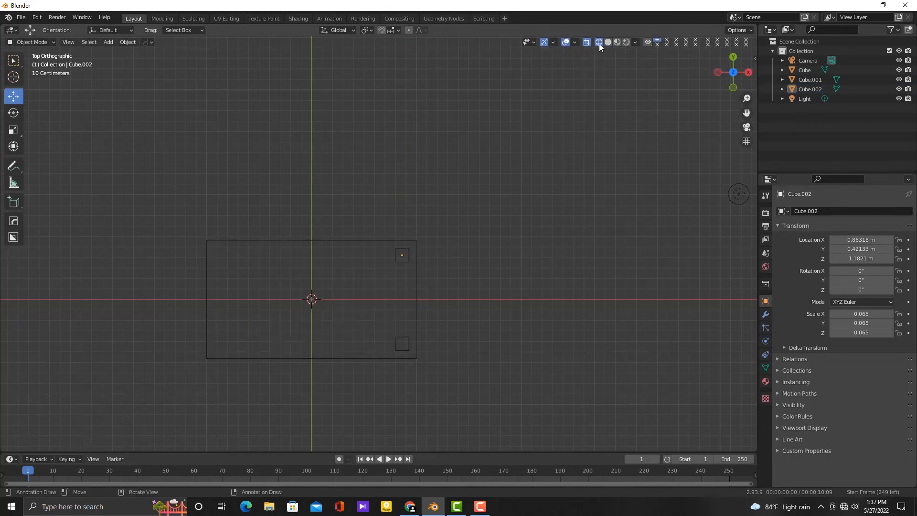
click(399, 263)
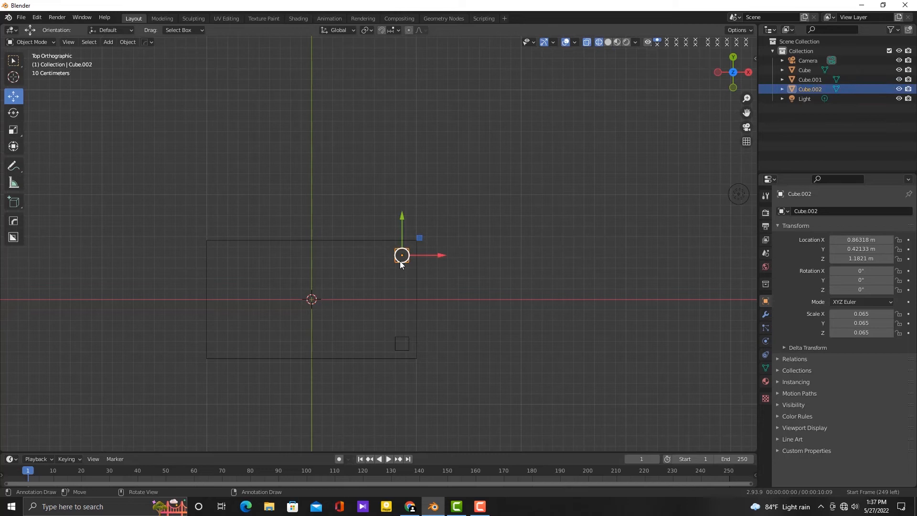
shift+click(403, 339)
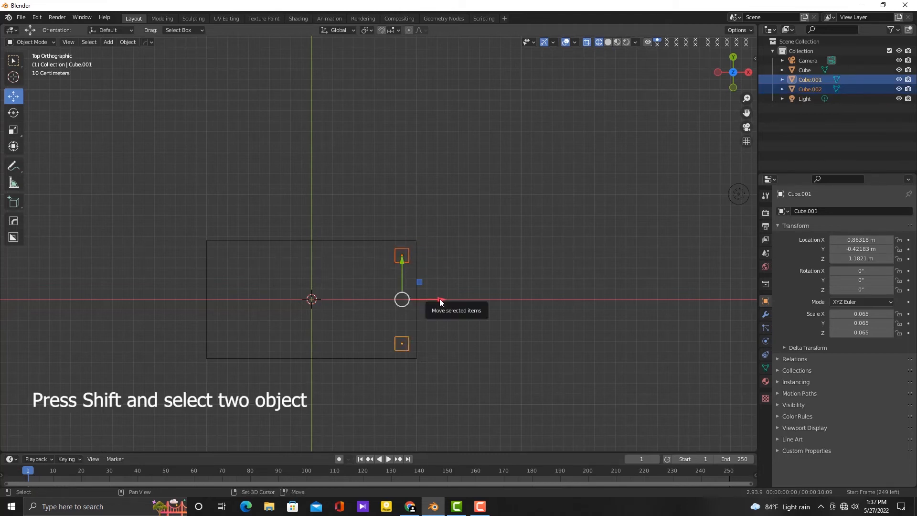
key(shift+d)
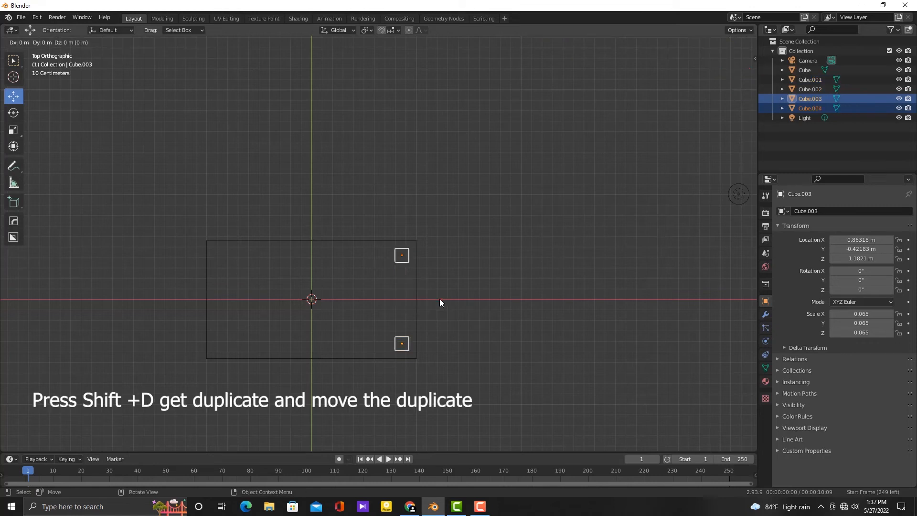
right_click(439, 299)
drag(440, 299, 259, 299)
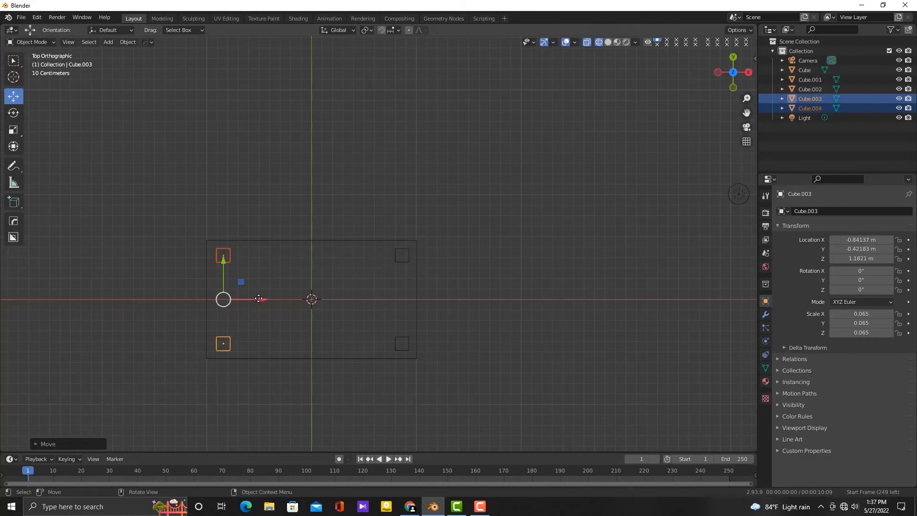
click(360, 323)
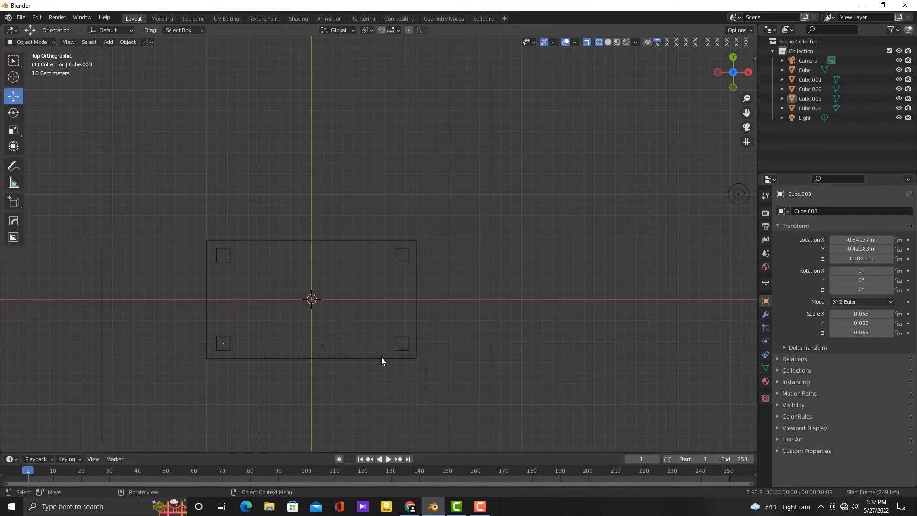
click(608, 42)
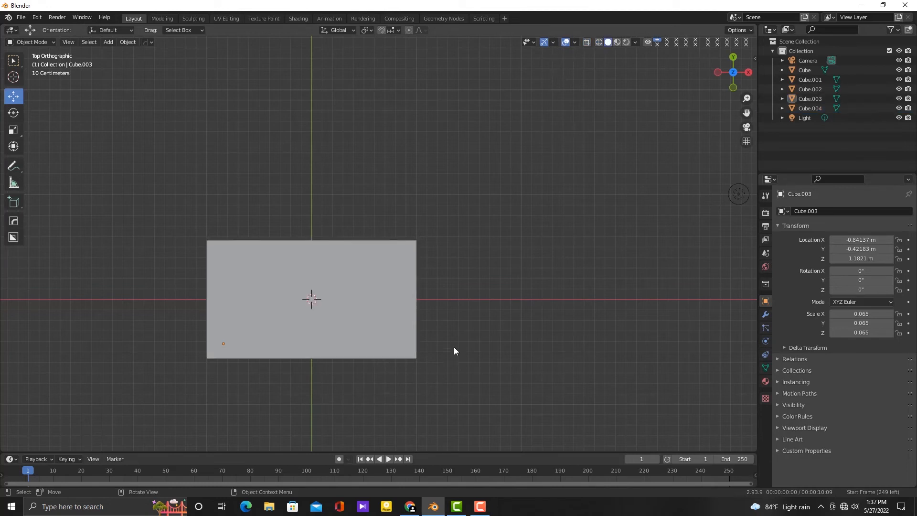
middle_drag(454, 351, 319, 328)
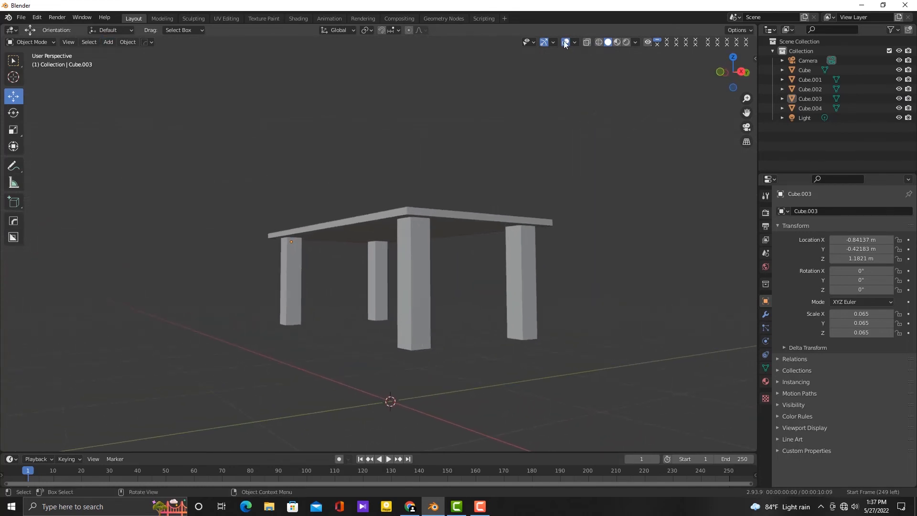
click(31, 42)
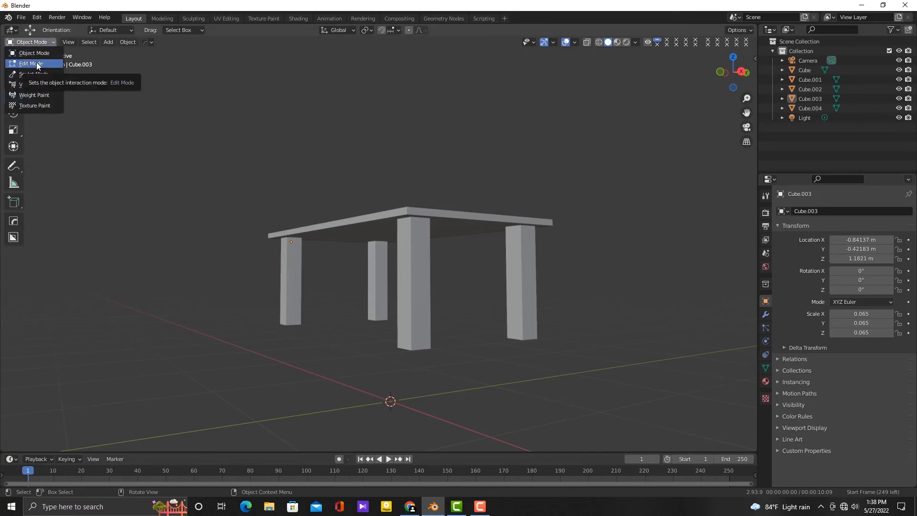
click(37, 65)
middle_drag(174, 260, 42, 118)
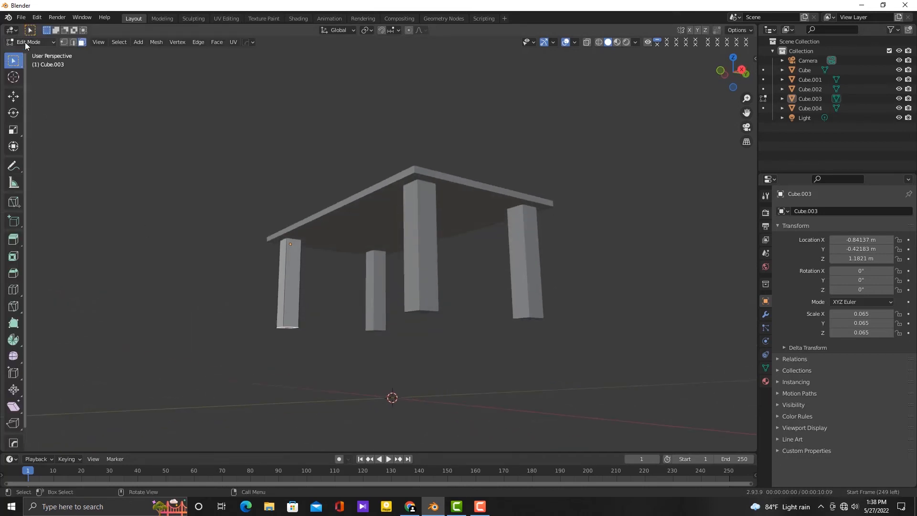
click(27, 42)
click(27, 52)
Select all four table legs together and enter Edit Mode on them
middle_drag(190, 242, 310, 293)
click(295, 308)
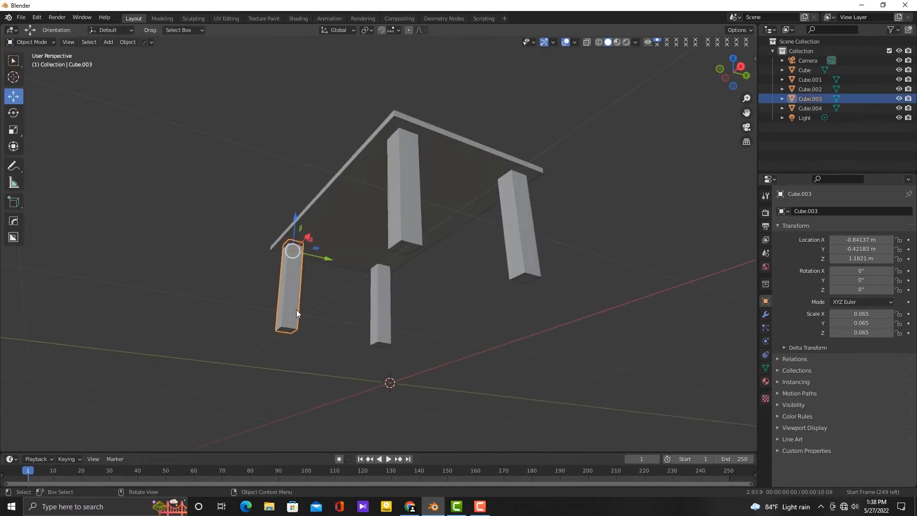
shift+click(385, 336)
shift+click(405, 233)
shift+click(529, 272)
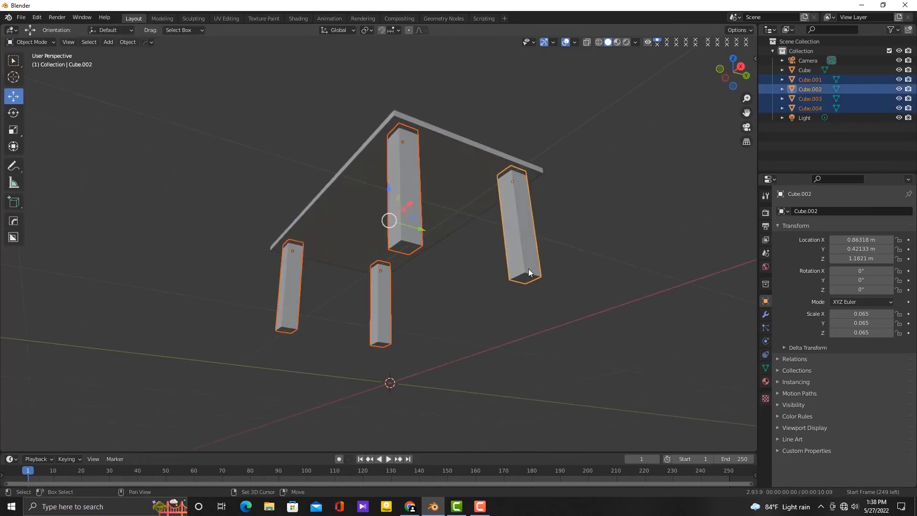
click(19, 42)
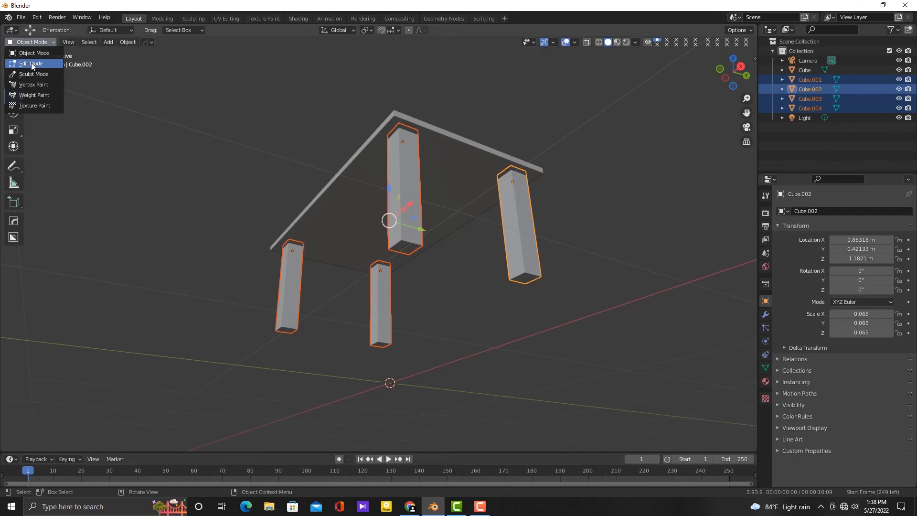
click(32, 63)
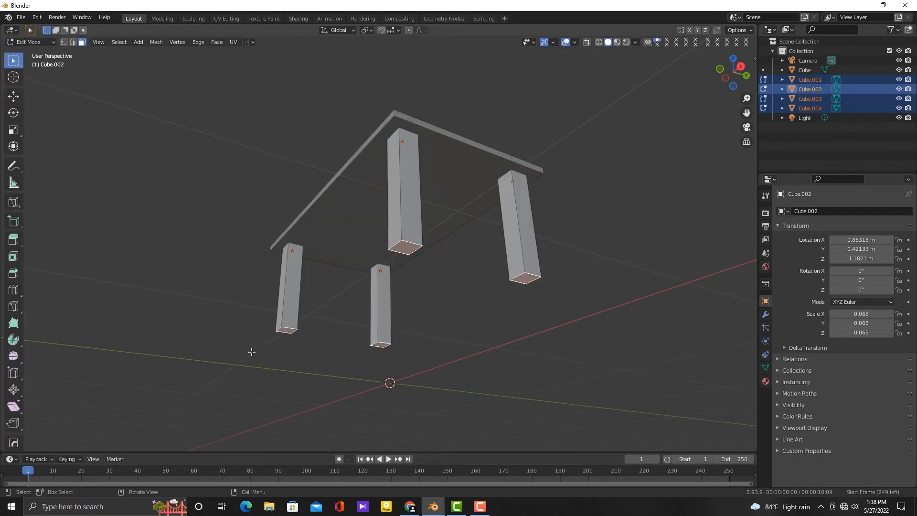
Select the bottom faces of all four legs
click(288, 330)
shift+click(382, 344)
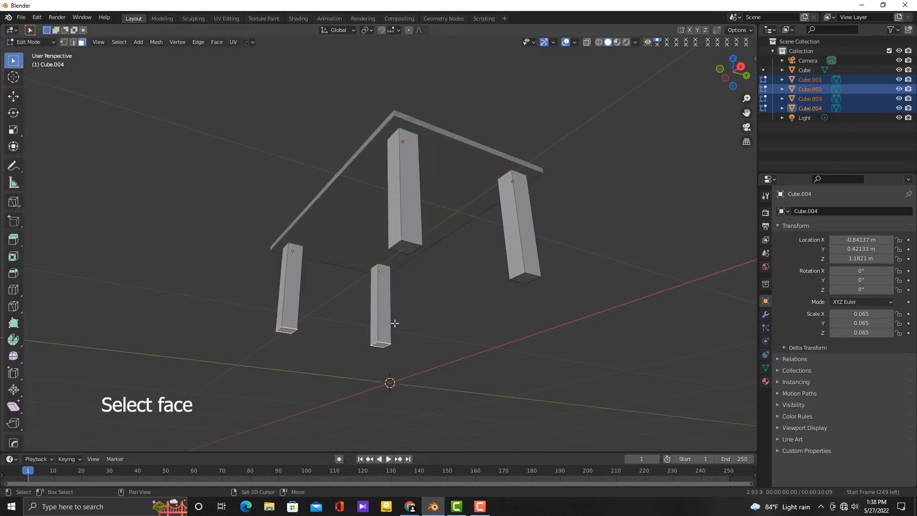
shift+click(407, 247)
shift+click(530, 281)
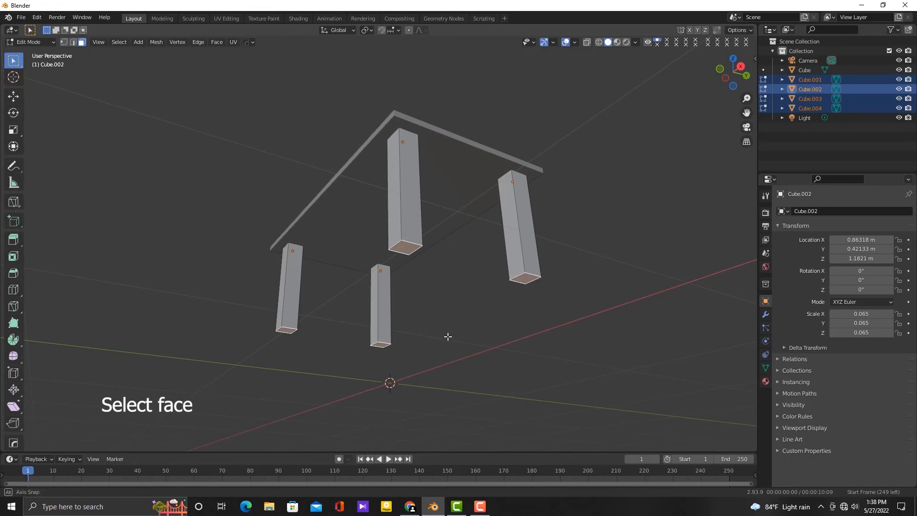
Set the pivot point to Individual Origins and scale the four bottom faces to about 0.497 to taper the legs
middle_drag(447, 334, 453, 336)
click(369, 29)
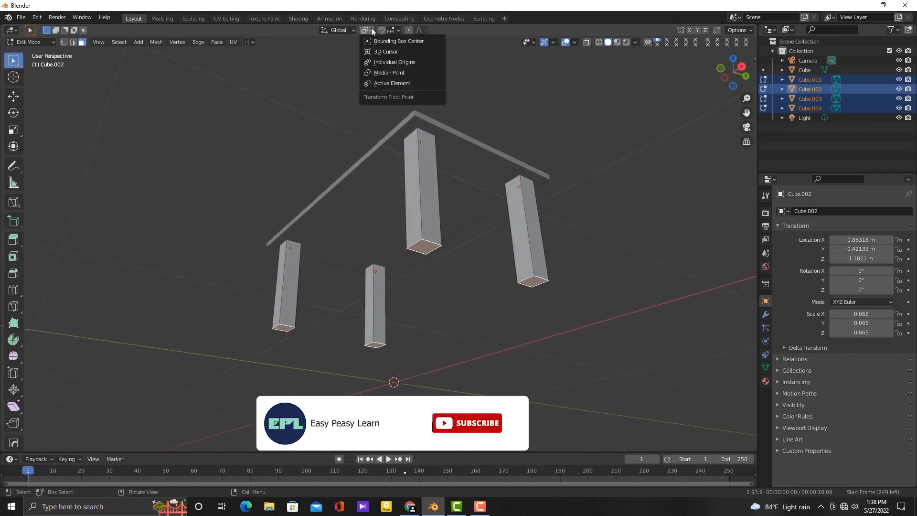
click(390, 62)
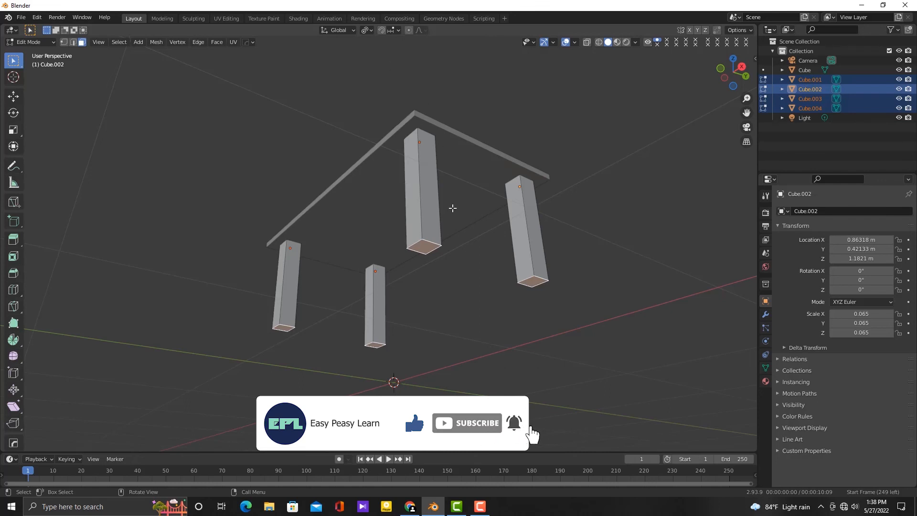
key(s)
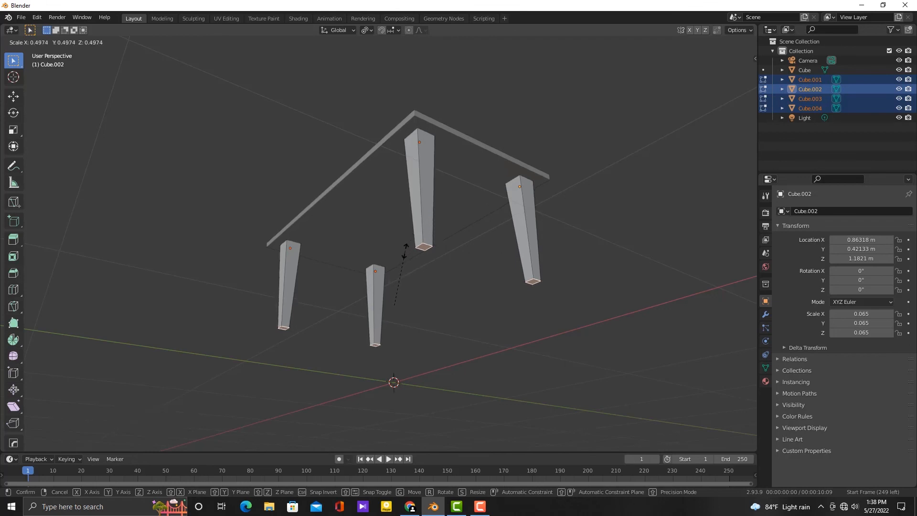
click(405, 250)
Return to Object Mode, change the selection from the legs to the tabletop, and view the table from around it
middle_drag(372, 152, 391, 205)
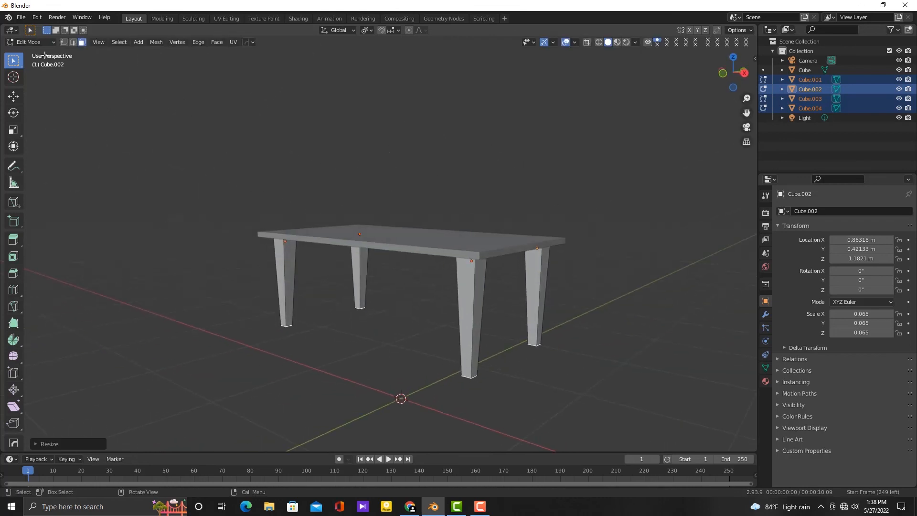
click(30, 41)
click(33, 53)
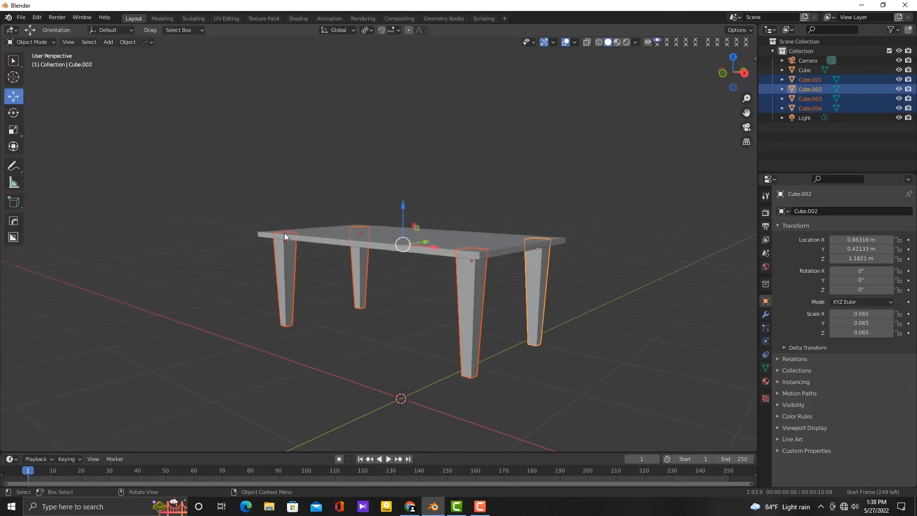
click(262, 231)
middle_drag(262, 231, 397, 205)
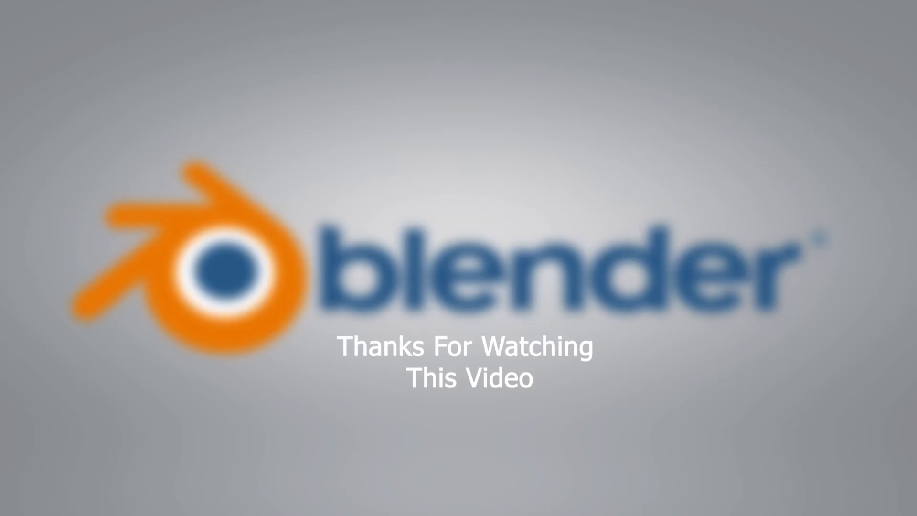